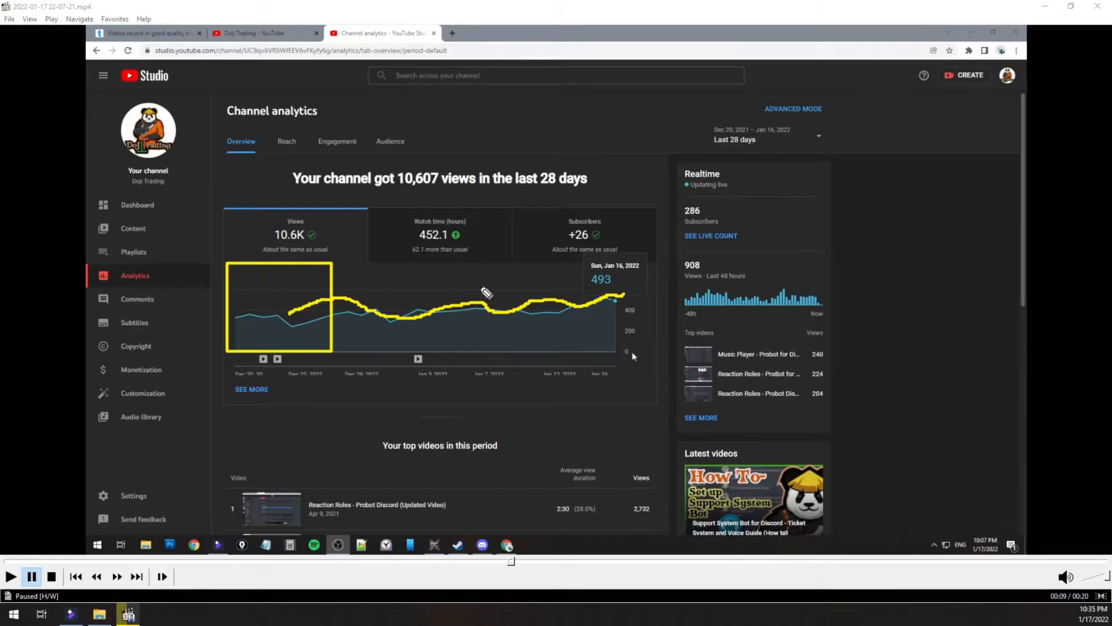
Clear the screen annotations, then close the media player and the file explorer window to return to FilmoraPro.
key("e")
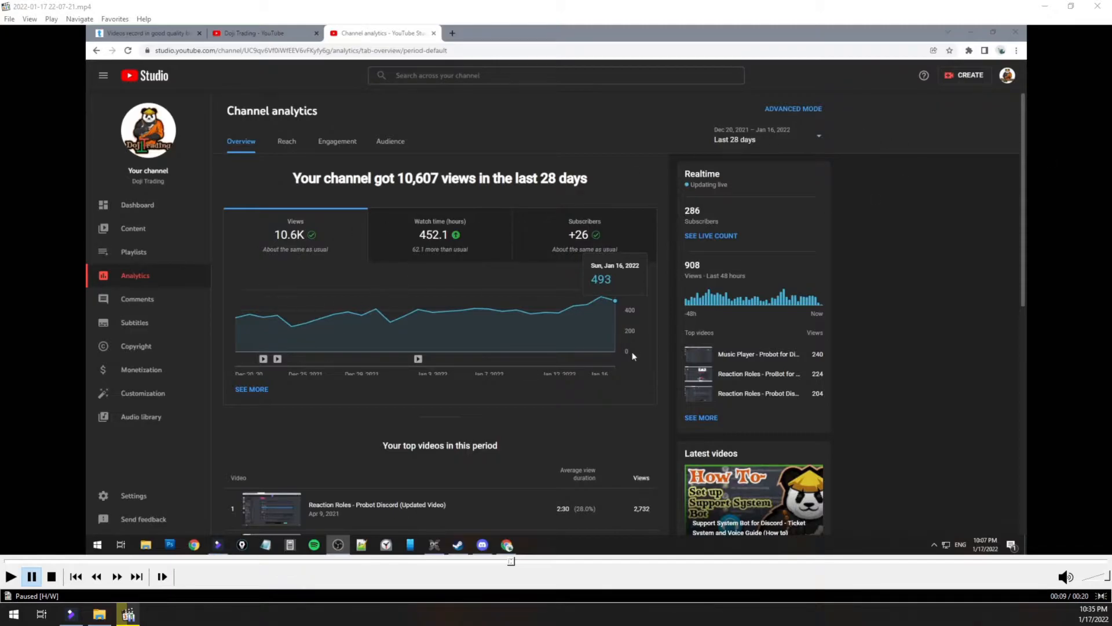
left_click(1091, 11)
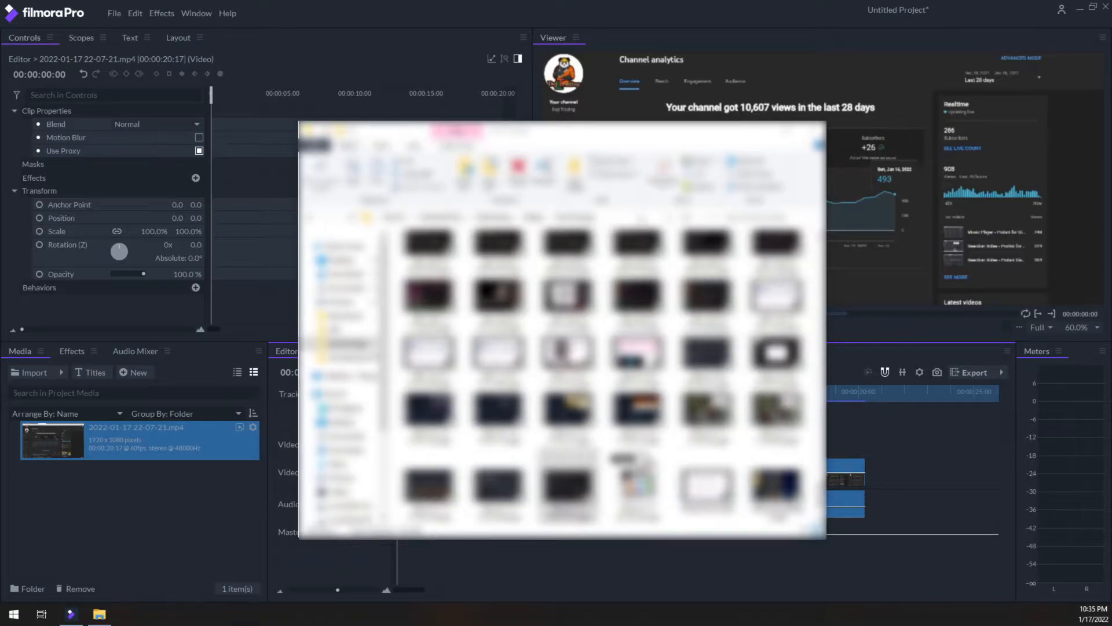
left_click(812, 128)
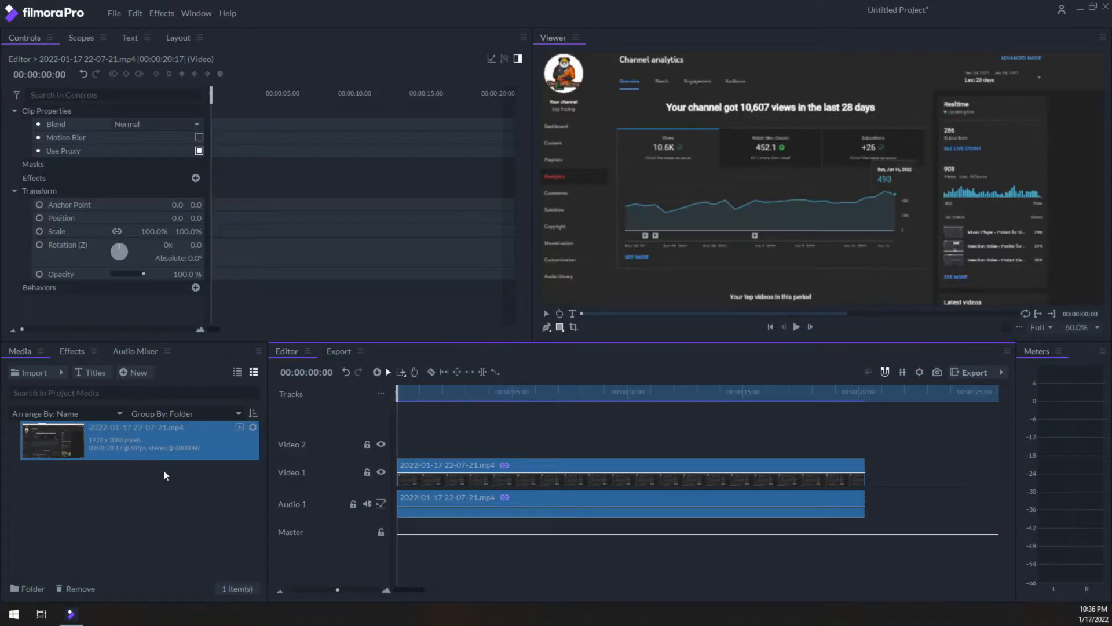
mouse_move(165, 444)
left_mouse_down()
mouse_move(311, 382)
mouse_move(413, 426)
mouse_move(438, 452)
left_mouse_up()
key("Delete")
left_click_drag(128, 440, 394, 478)
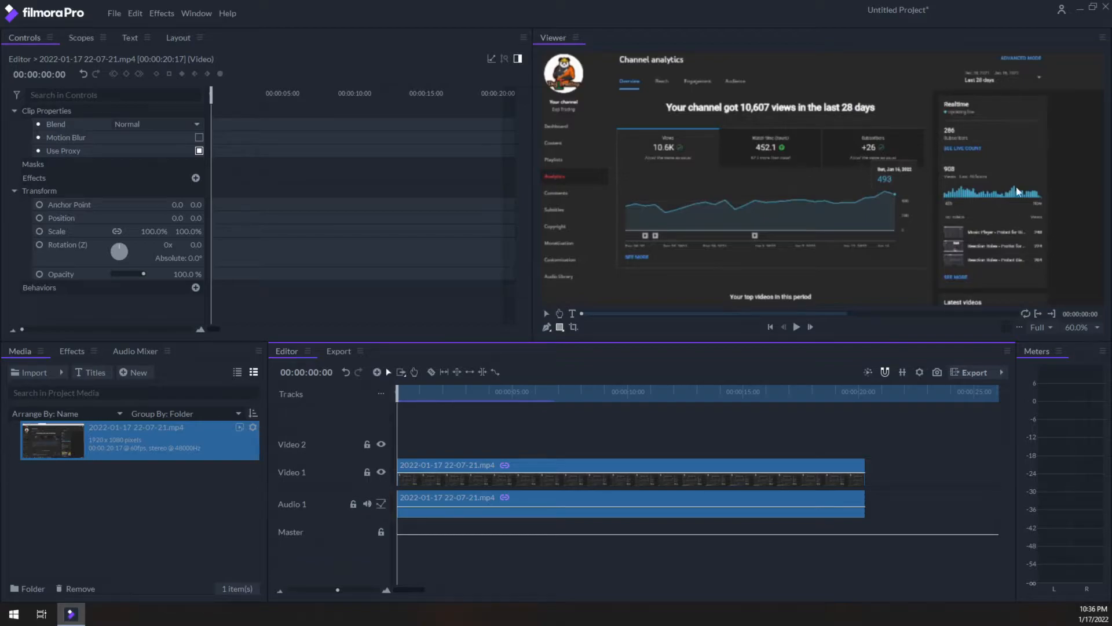
Add a Grade clip on Video 2 and extend it to the full length of the recording.
scroll(893, 252, "up", 1)
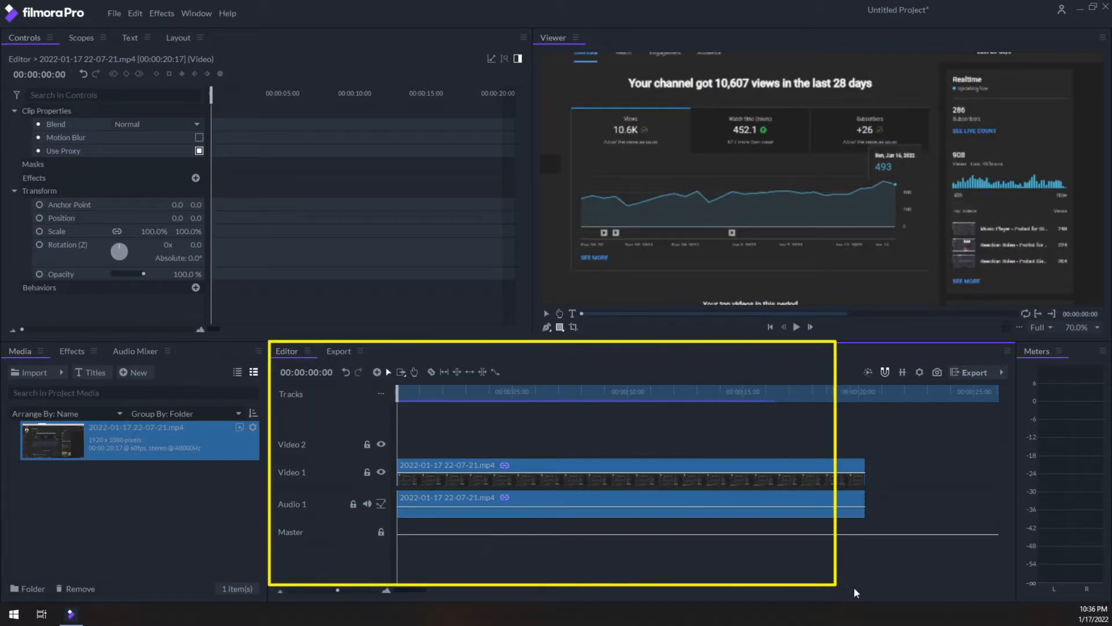
left_click(376, 372)
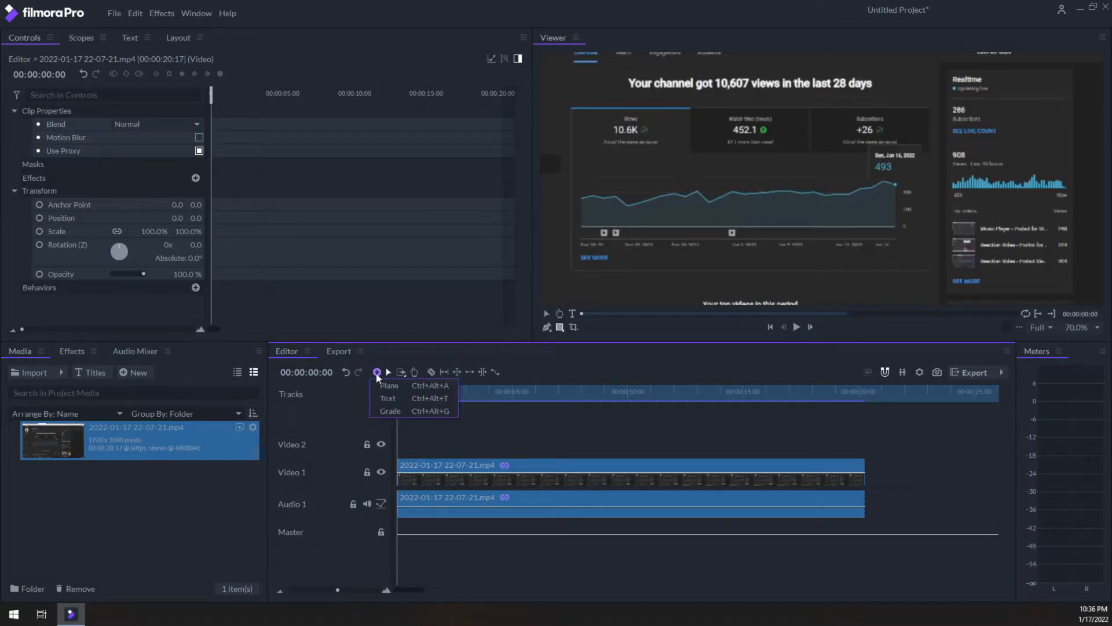
left_click(402, 412)
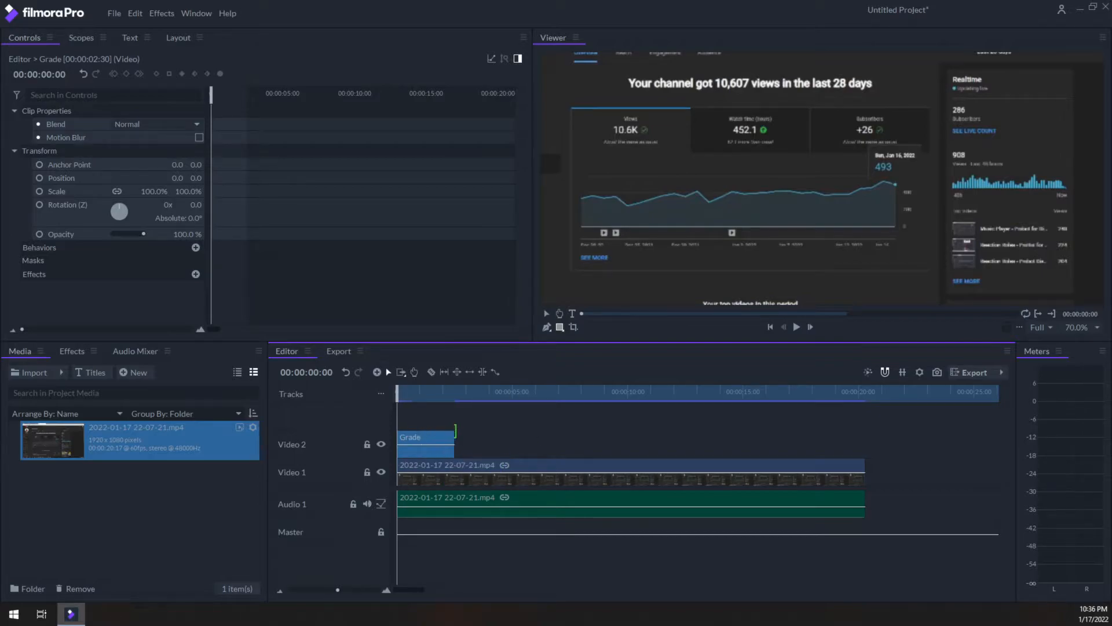
left_click_drag(453, 431, 865, 434)
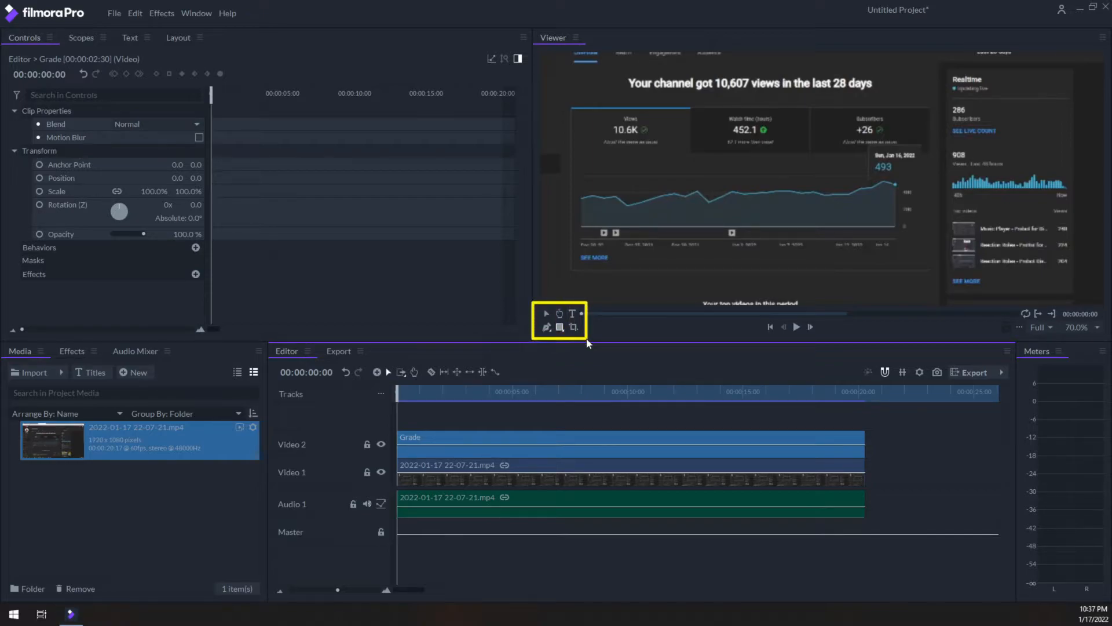
Draw a closed four-point freehand mask on the Grade clip around the Realtime panel.
left_click(547, 328)
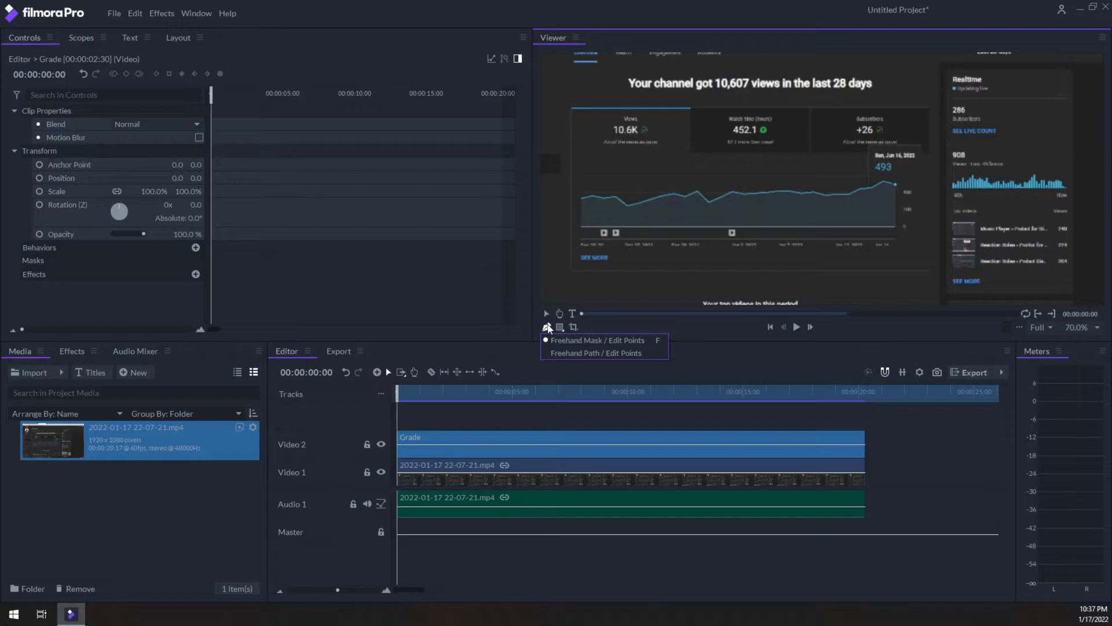
left_click(546, 327)
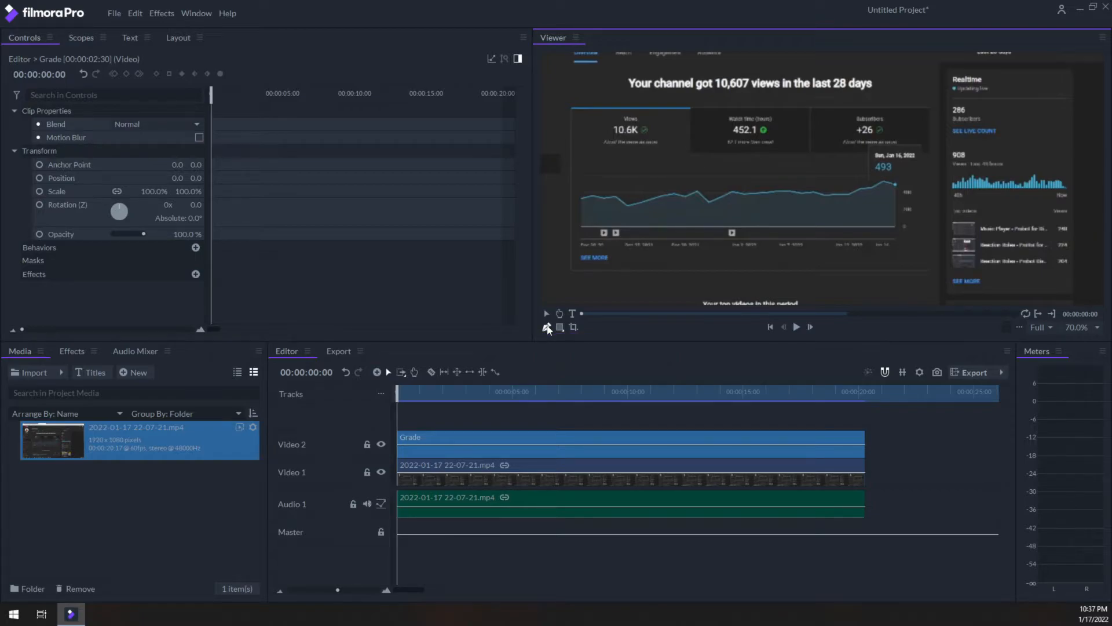
left_click(948, 69)
left_click(1071, 69)
left_click(1073, 292)
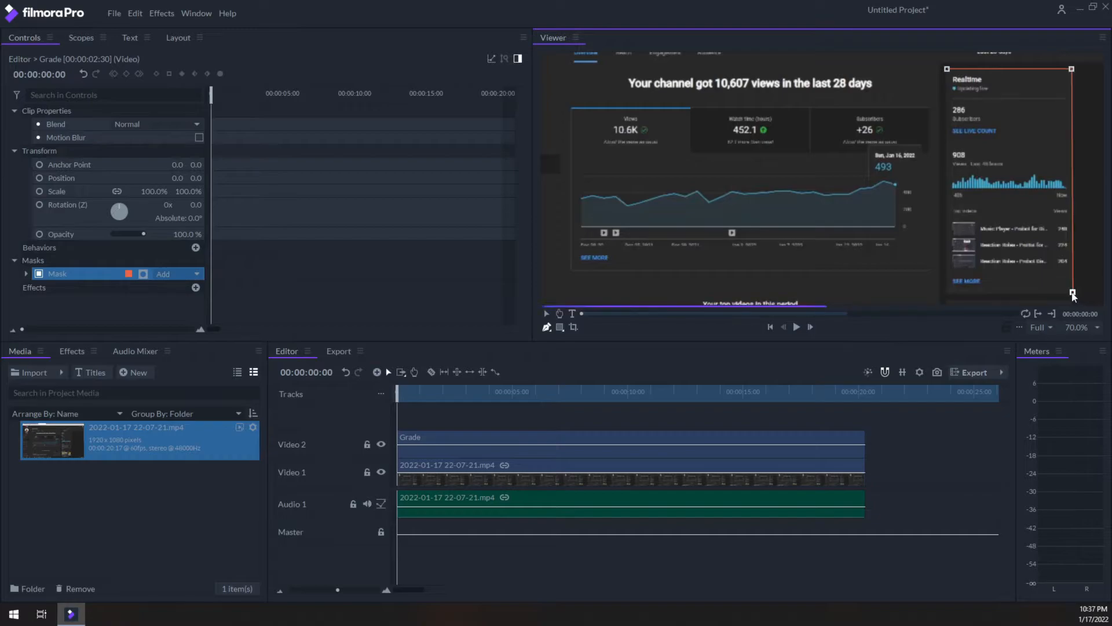
left_click(944, 294)
left_click(947, 67)
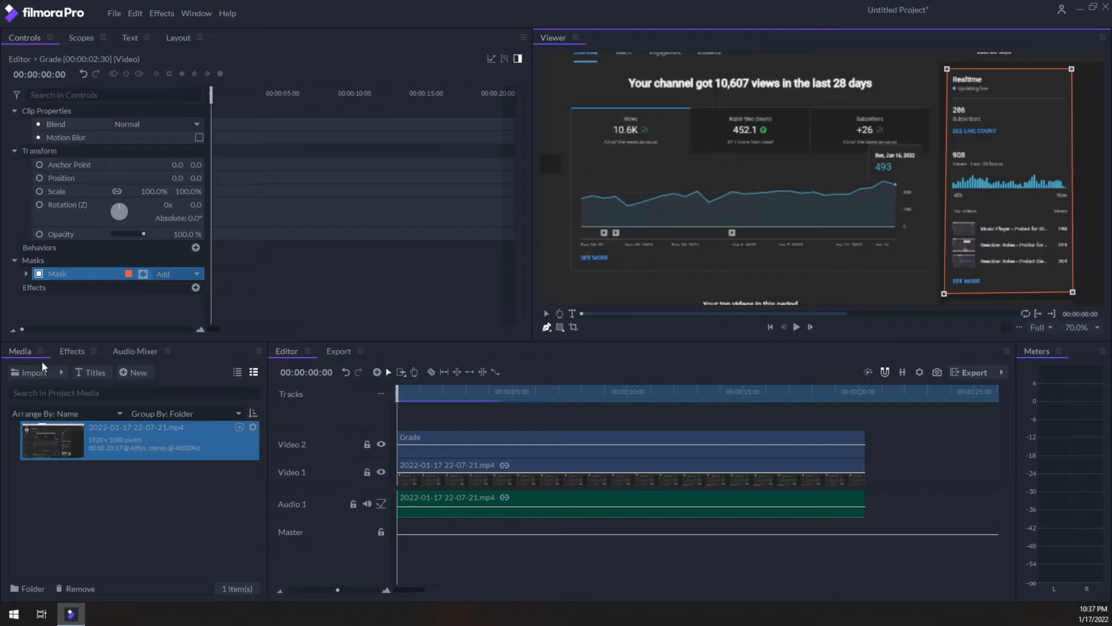
Apply the Mosaic effect to the Grade clip and play back the opening seconds to check it.
left_click(70, 351)
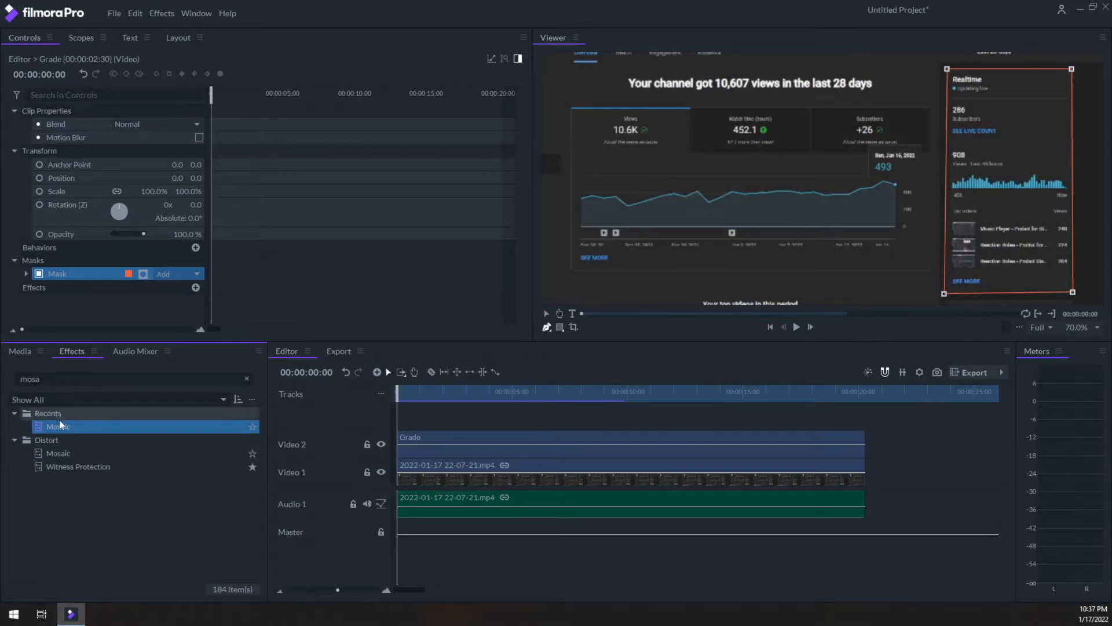
left_click_drag(79, 456, 440, 433)
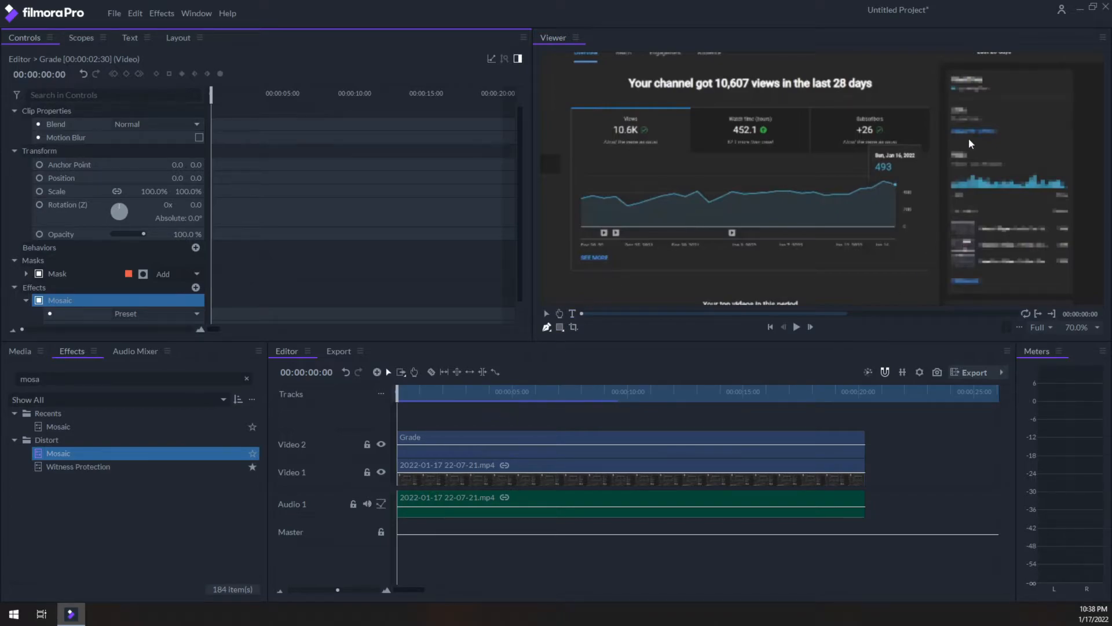
left_click(797, 327)
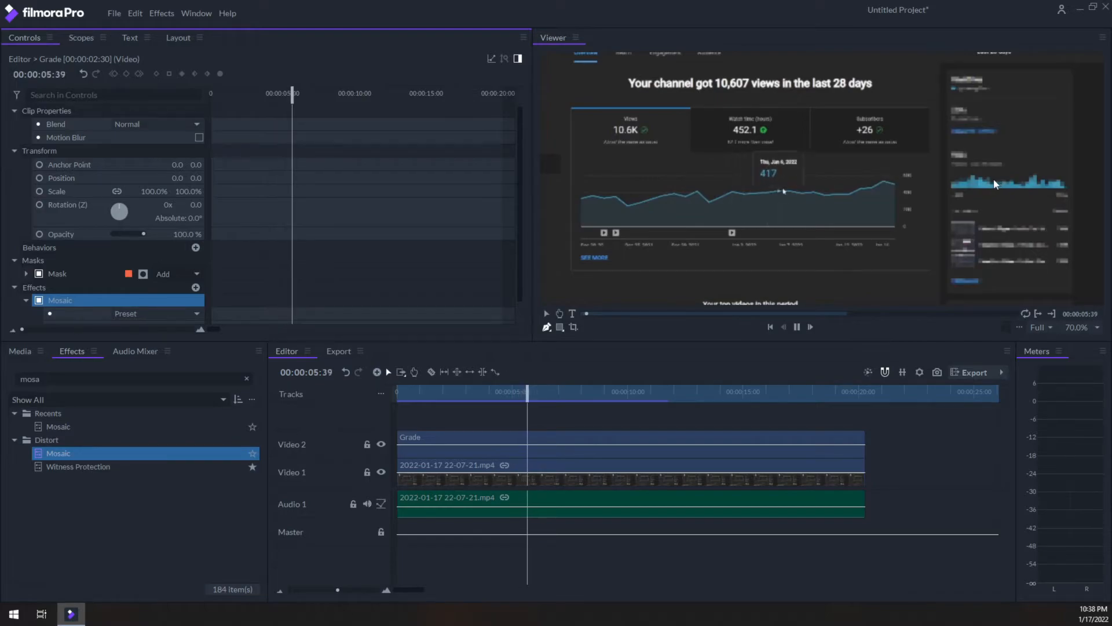
key("space")
left_click_drag(580, 390, 381, 412)
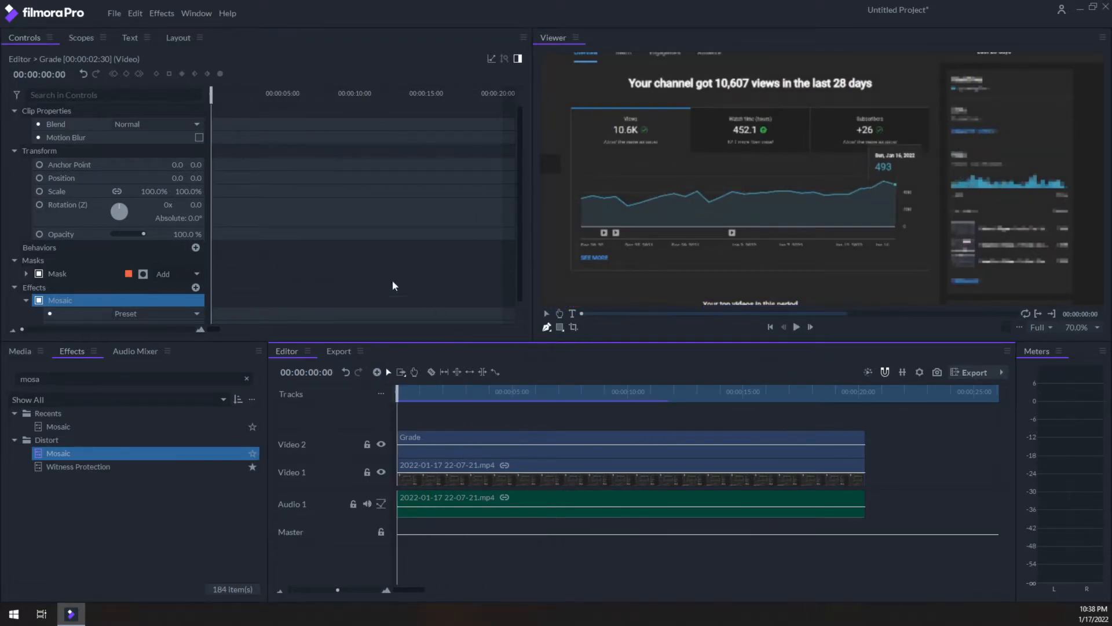
Replace the freehand mask with a rectangle mask covering the Realtime panel.
left_click(58, 274)
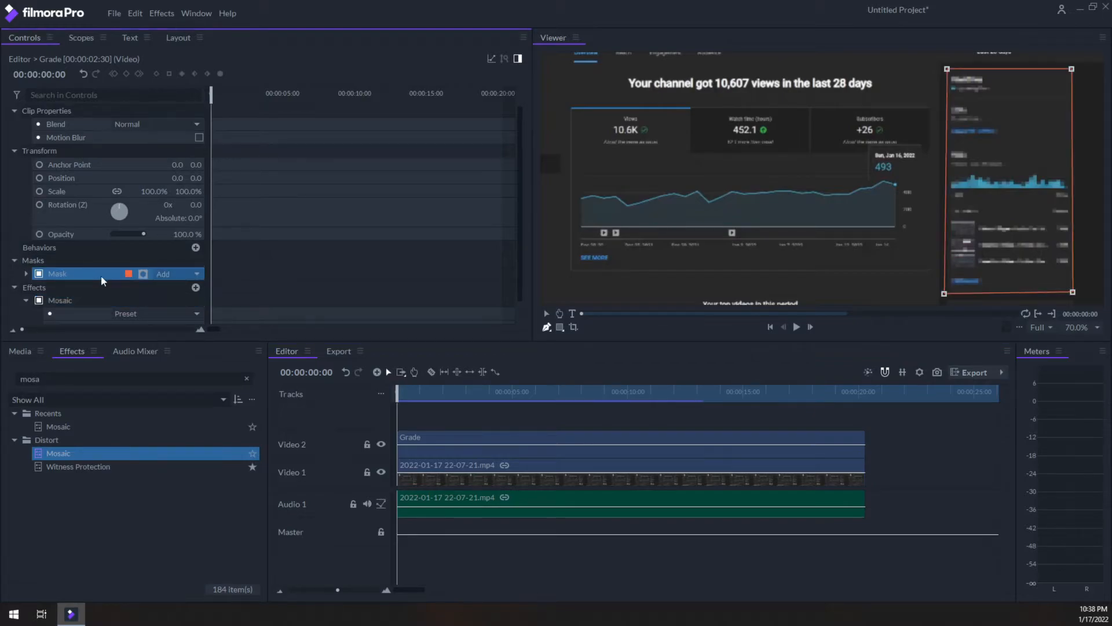
key("Delete")
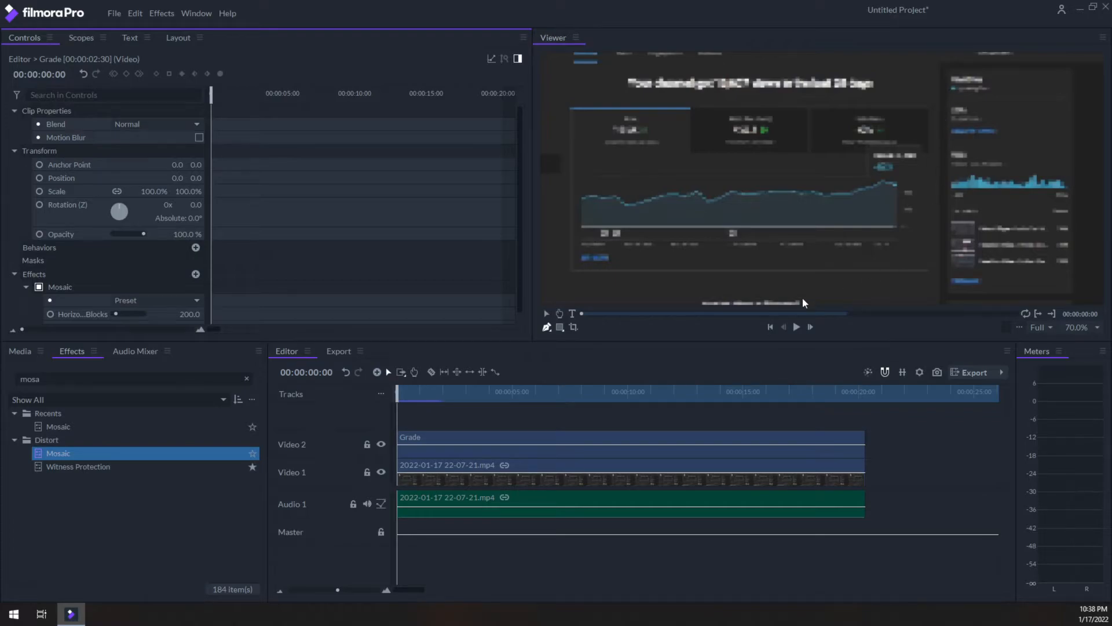
left_click(561, 328)
left_click(560, 328)
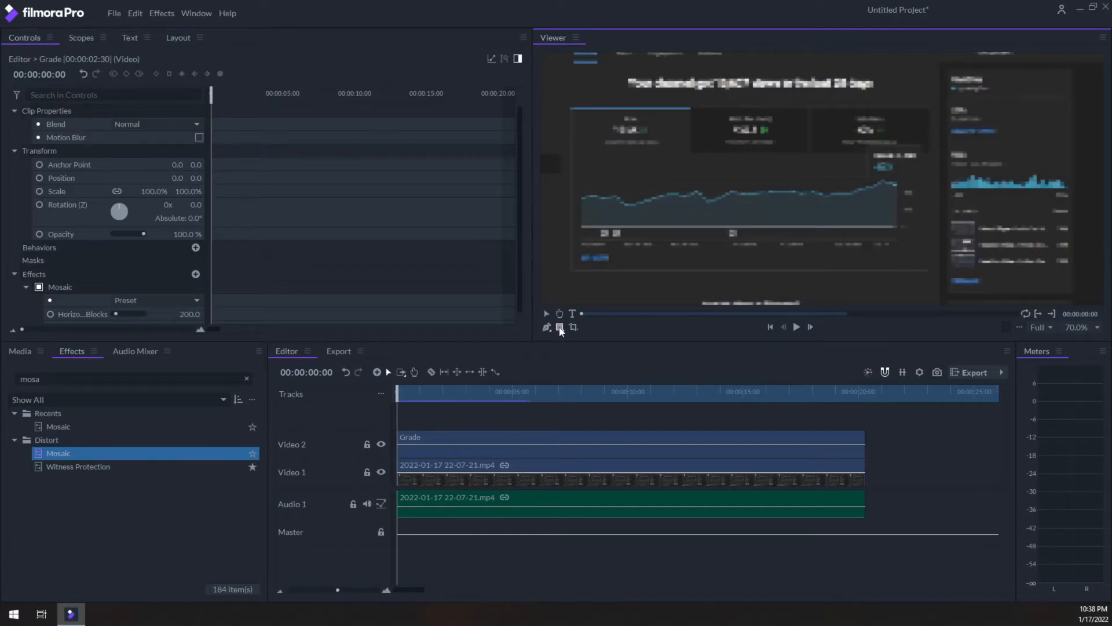
left_click(560, 328)
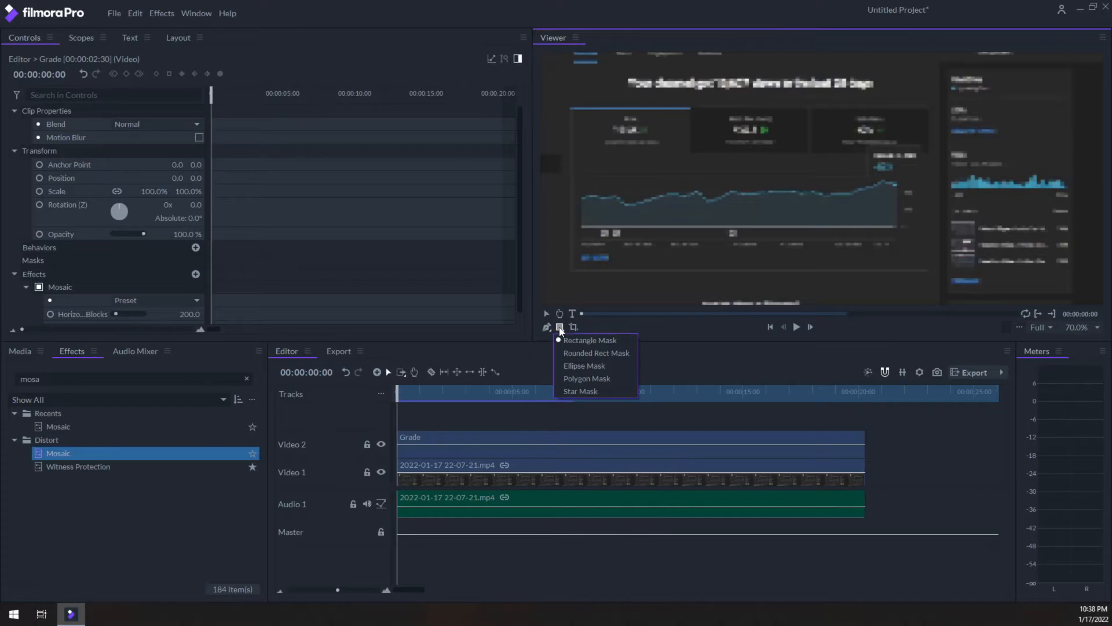
left_click(587, 340)
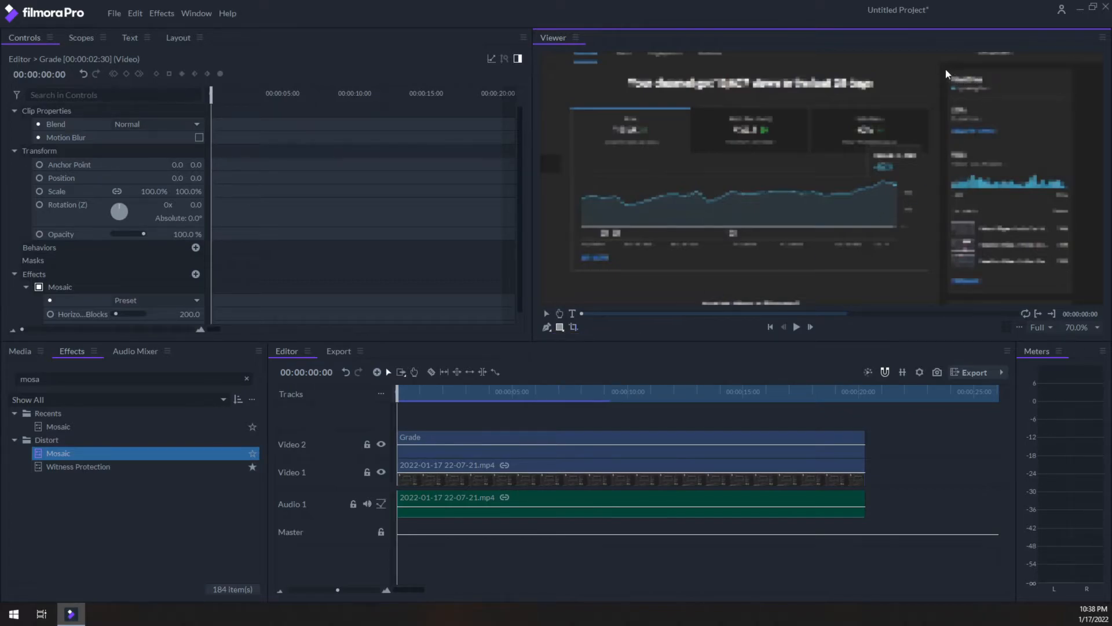
left_click_drag(946, 70, 1076, 295)
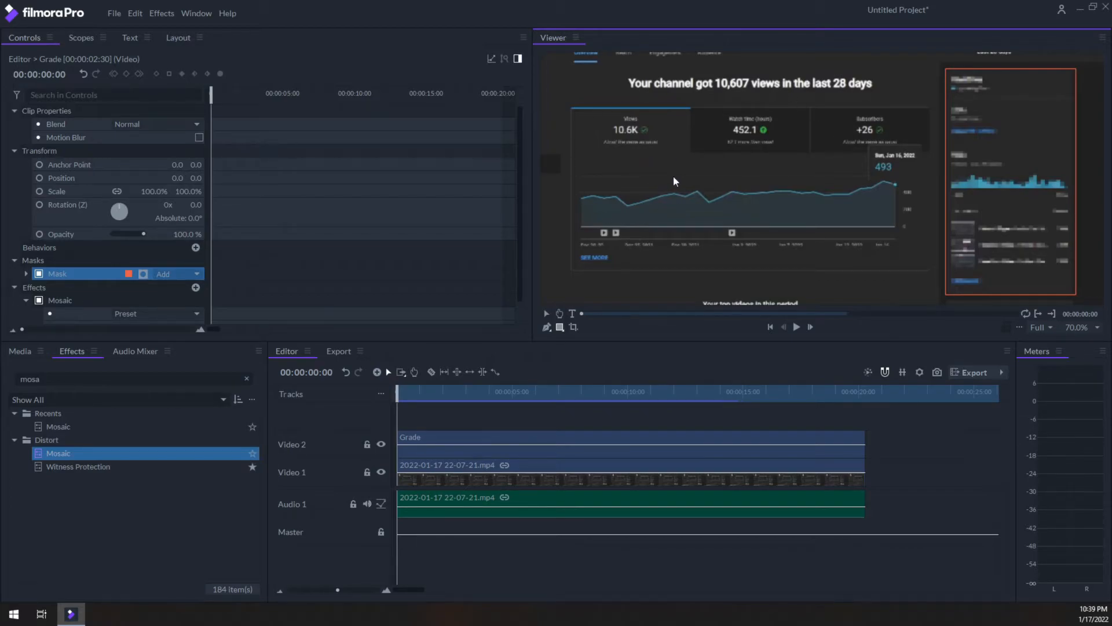
Delete the rectangle mask and the Mosaic effect from the Grade clip.
left_click(85, 268)
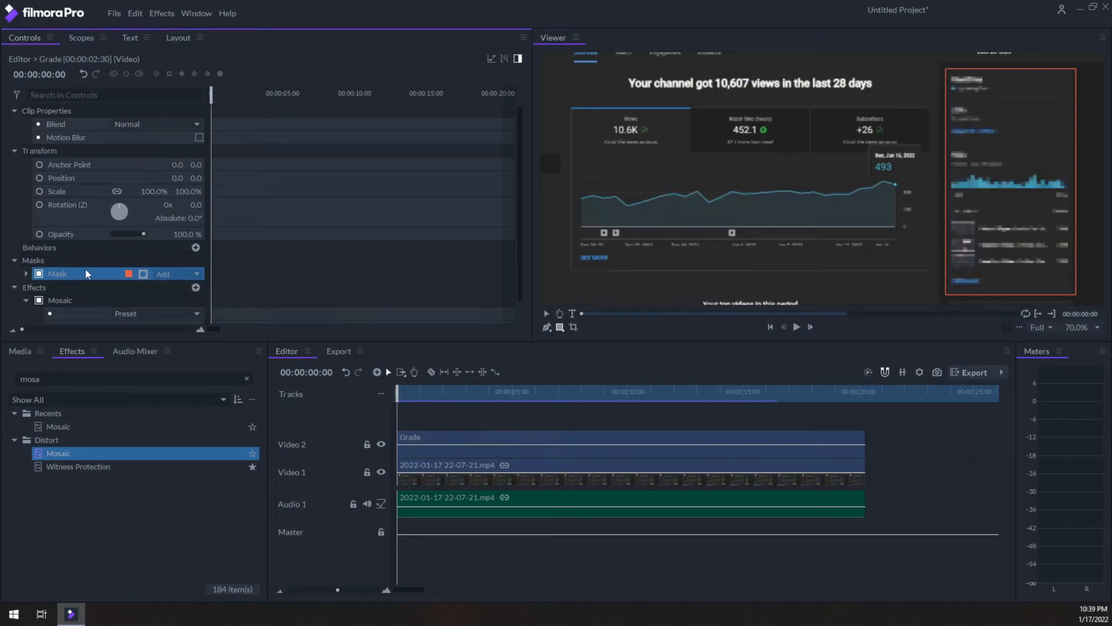
key("Delete")
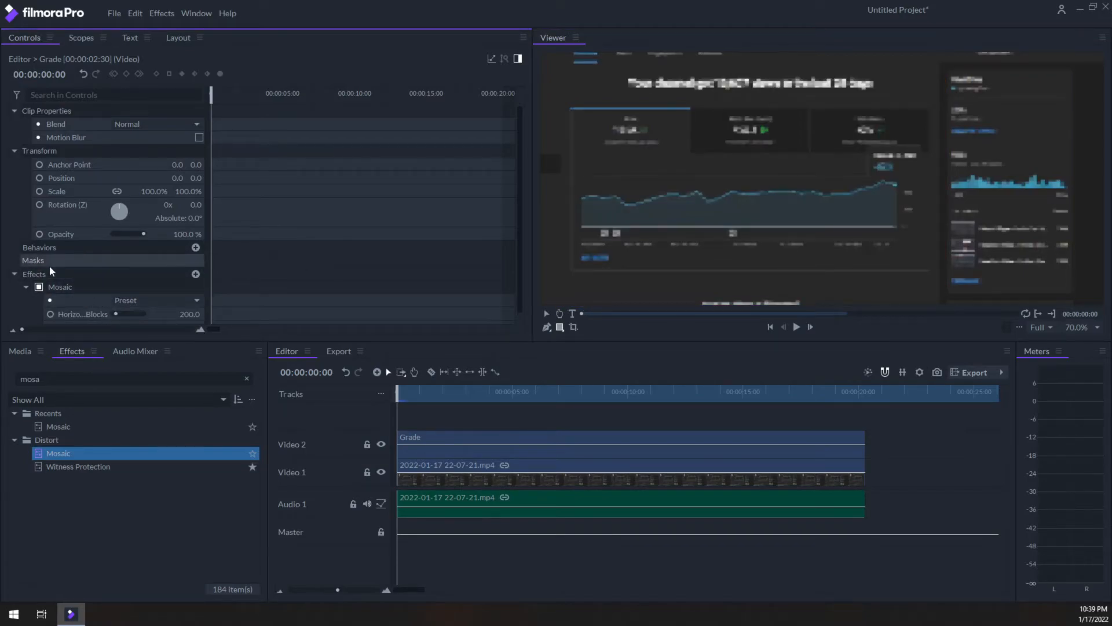
left_click(73, 287)
key("Delete")
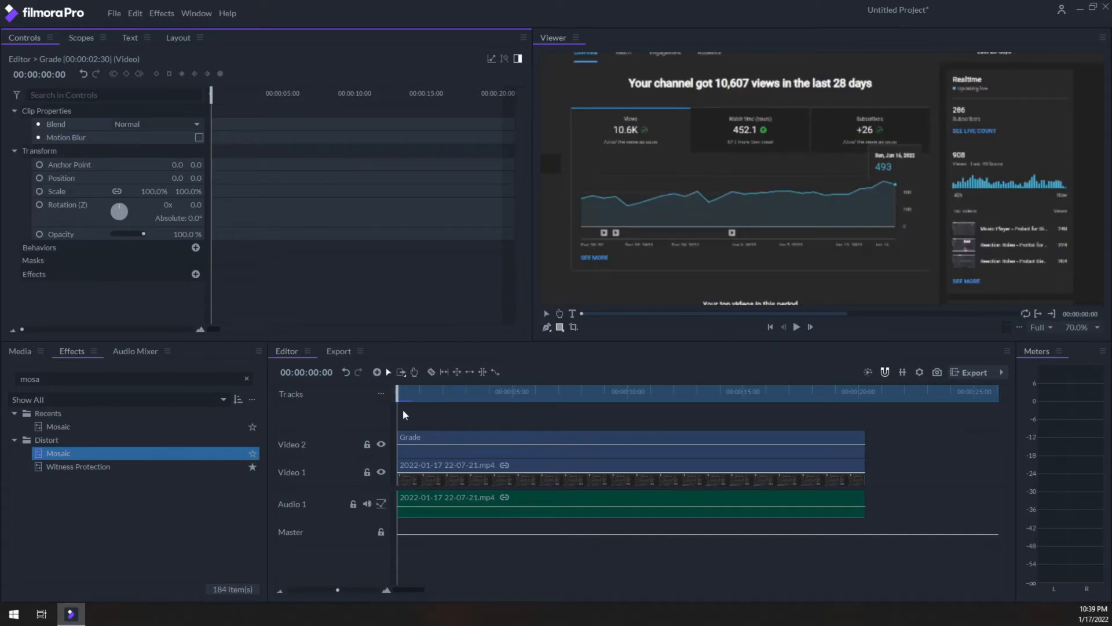
At 00:00:03:02, draw a rectangle mask around the tooltip on the views graph and apply Mosaic to the Grade clip.
left_click_drag(400, 397, 465, 393)
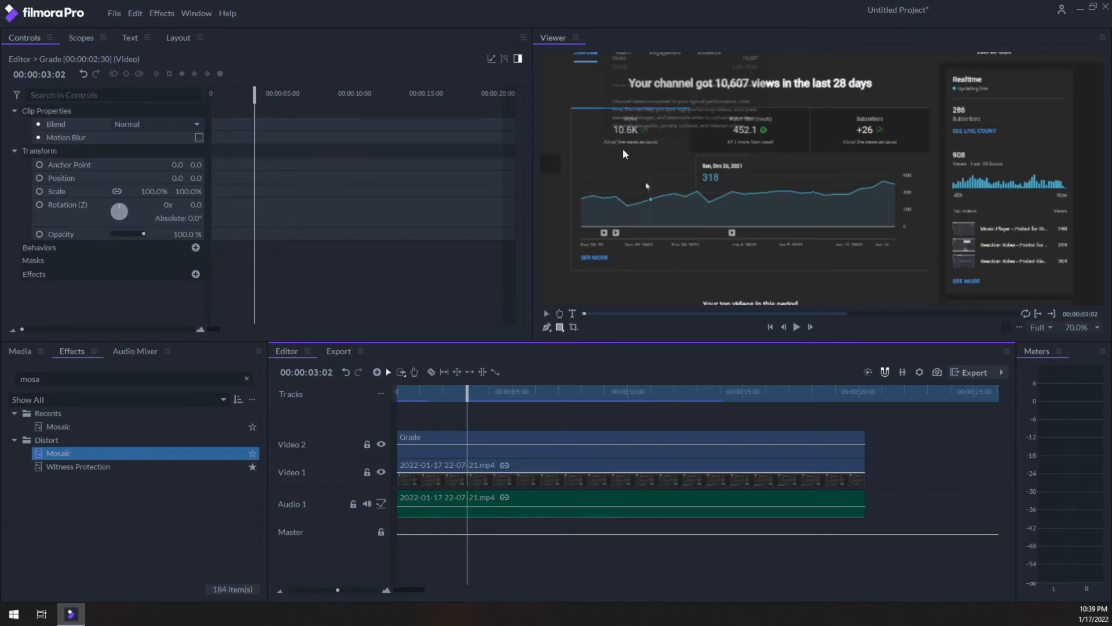
left_click_drag(597, 137, 742, 245)
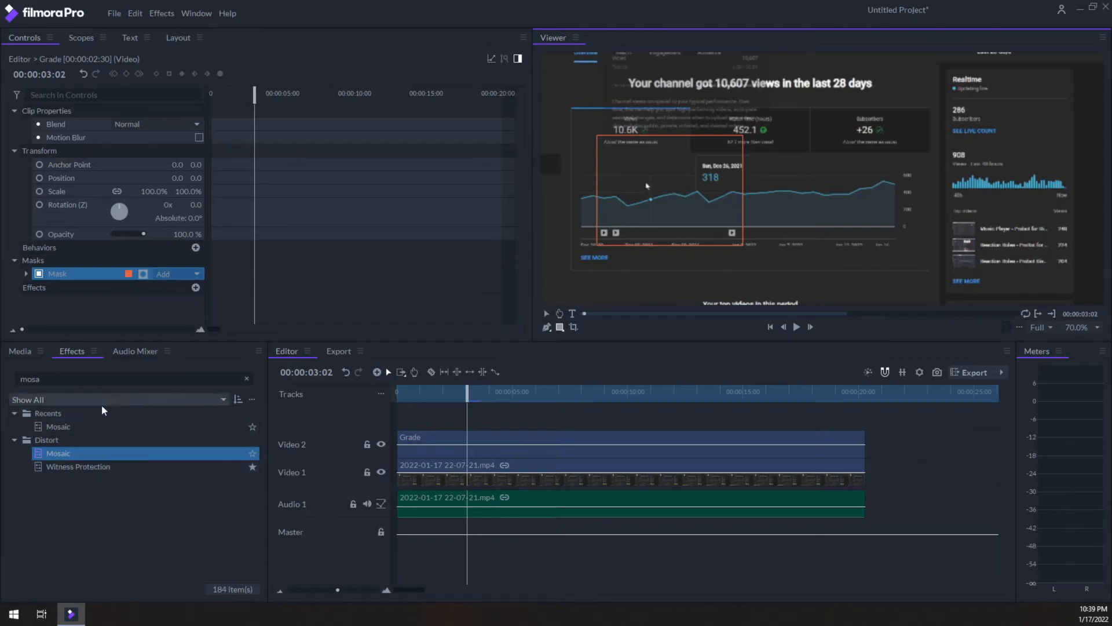
left_click_drag(54, 454, 433, 441)
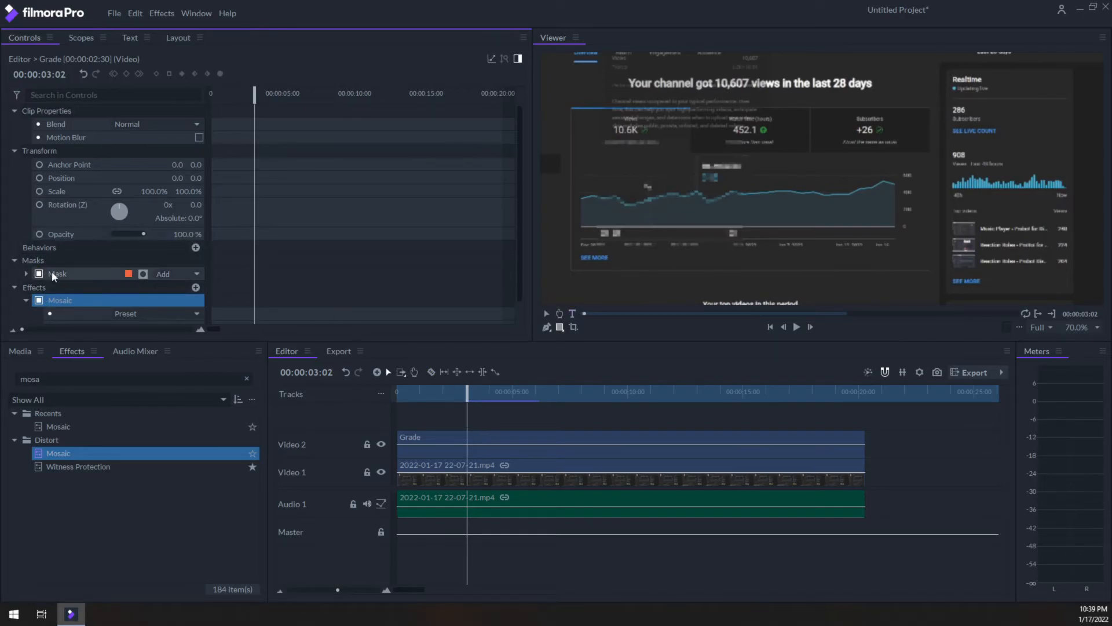
Reveal the mask's transform properties and enable keyframing for its Position at 00:00:03:02.
scroll(92, 245, "down", 1)
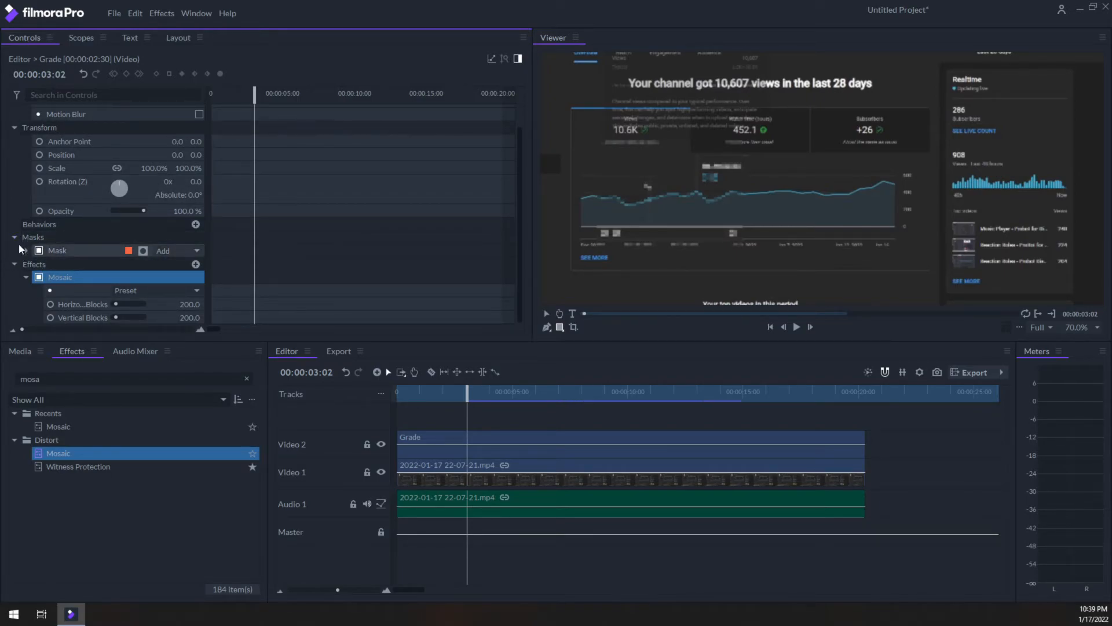
left_click(23, 247)
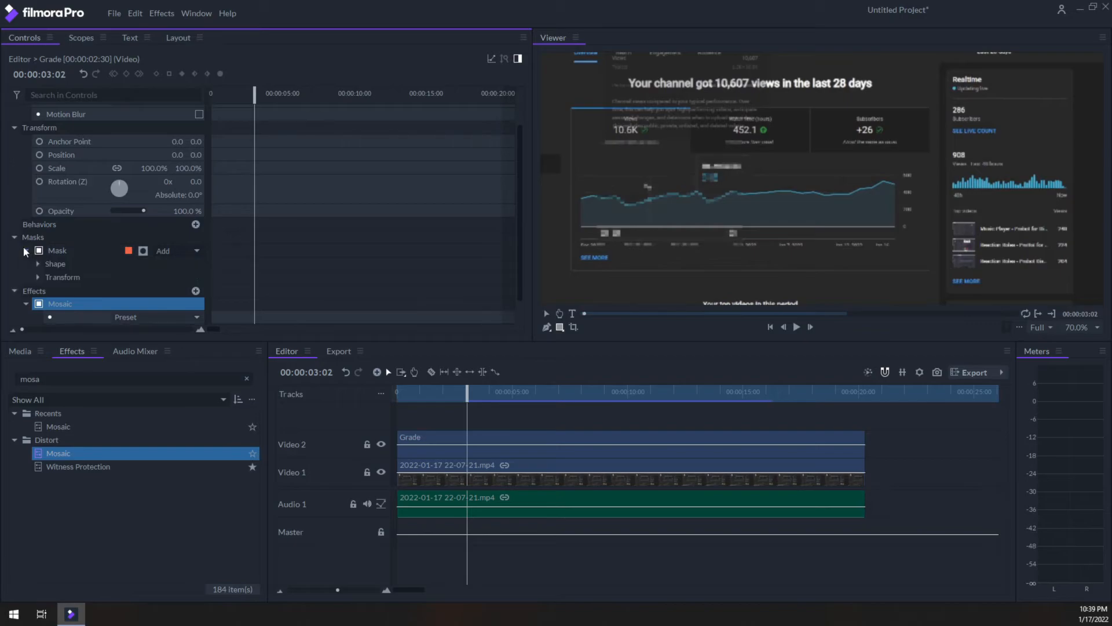
left_click(41, 276)
scroll(73, 232, "down", 3)
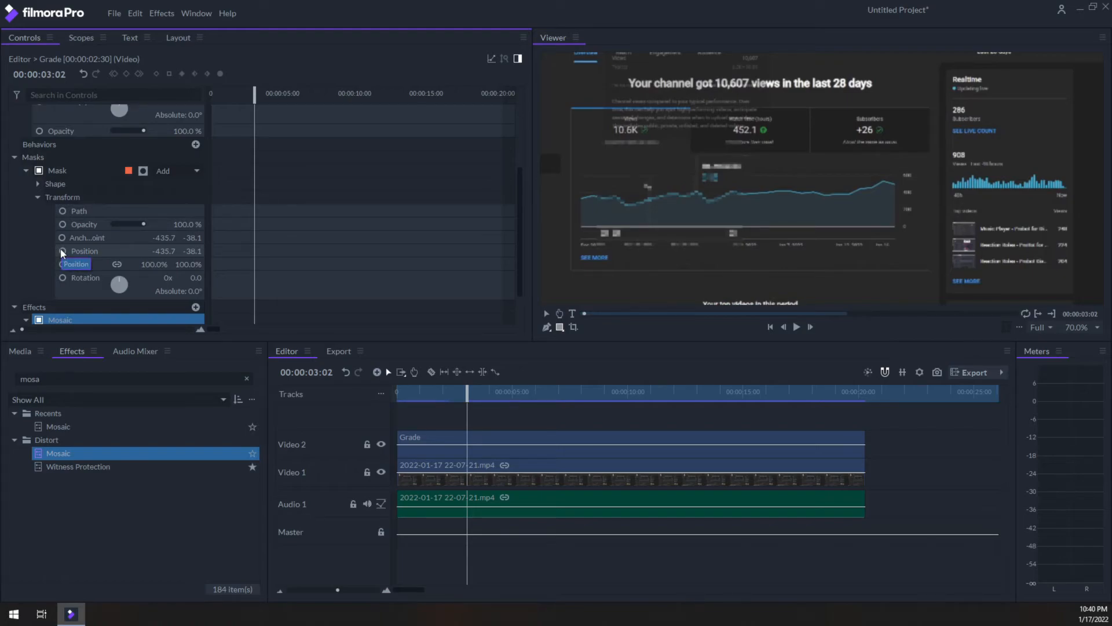
left_click(62, 250)
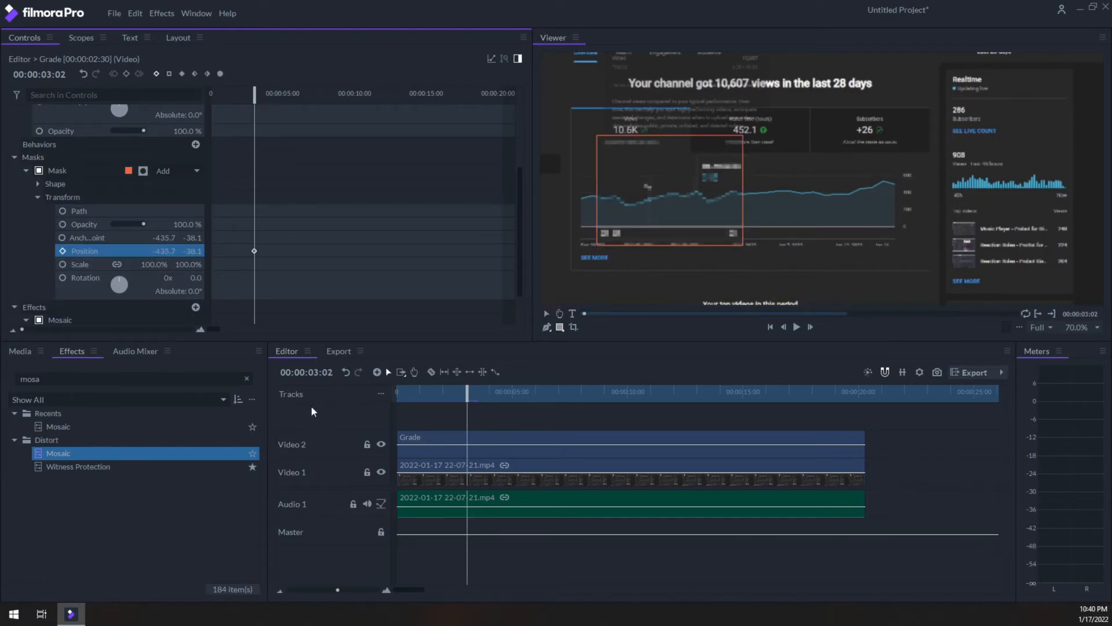
Keyframe the mask's position to follow the moving tooltip at four further times, including 00:00:04:20 and 00:00:06:30, and return to 00:00:02:21.
left_click(467, 392)
left_click_drag(467, 392, 497, 393)
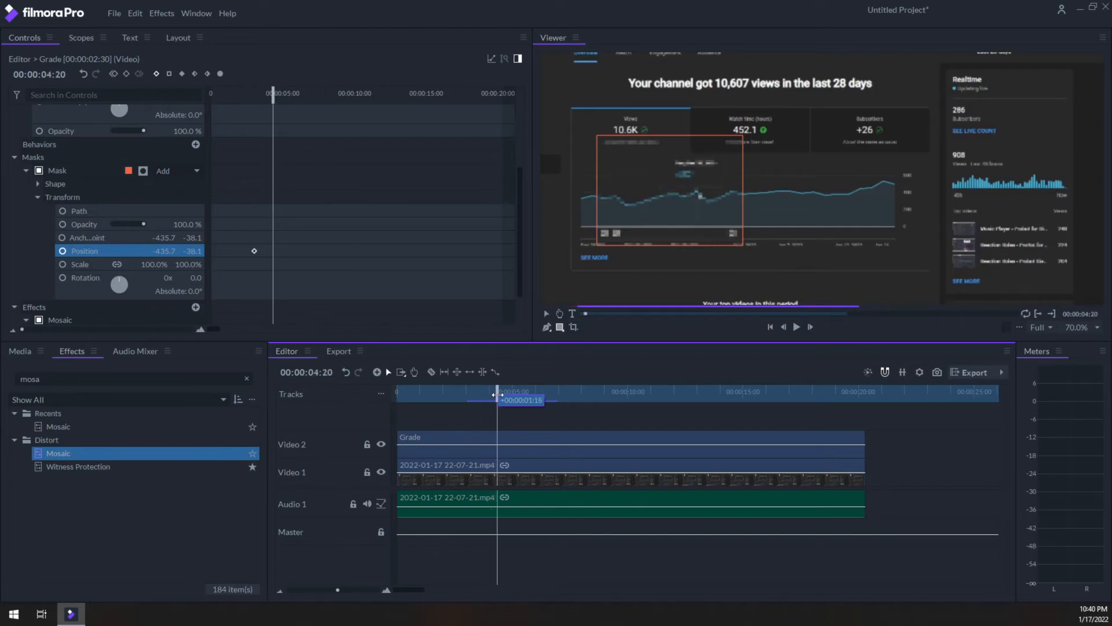
left_click_drag(650, 197, 697, 199)
left_click_drag(501, 398, 523, 398)
left_click_drag(710, 216, 768, 219)
left_click_drag(519, 394, 547, 392)
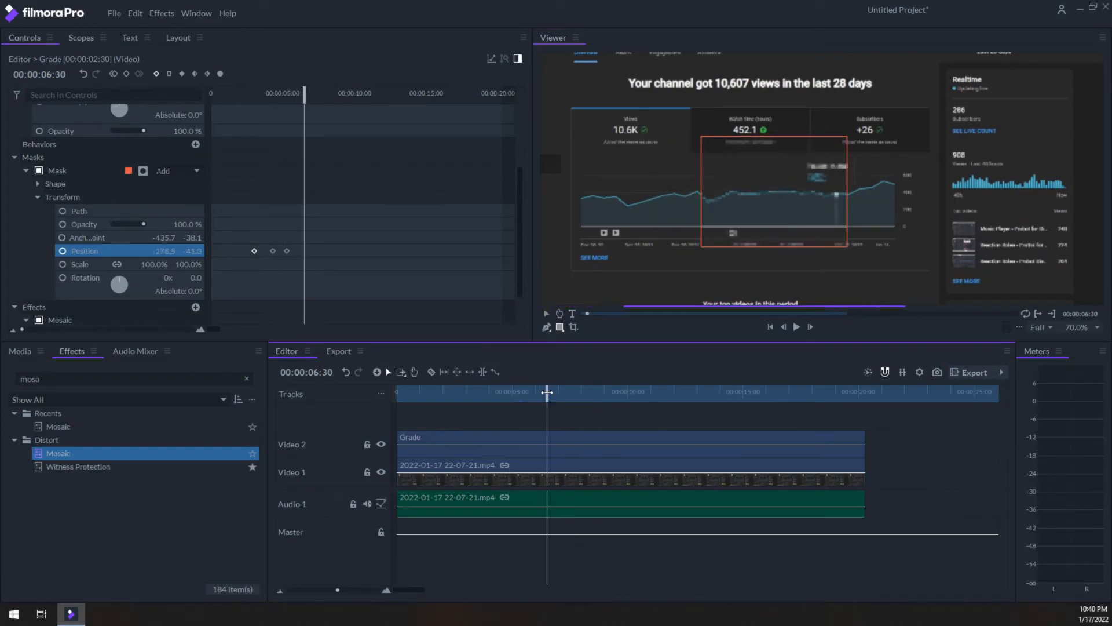
left_click_drag(748, 223, 794, 239)
left_click_drag(548, 392, 572, 392)
left_click_drag(834, 224, 869, 225)
left_click_drag(571, 397, 453, 407)
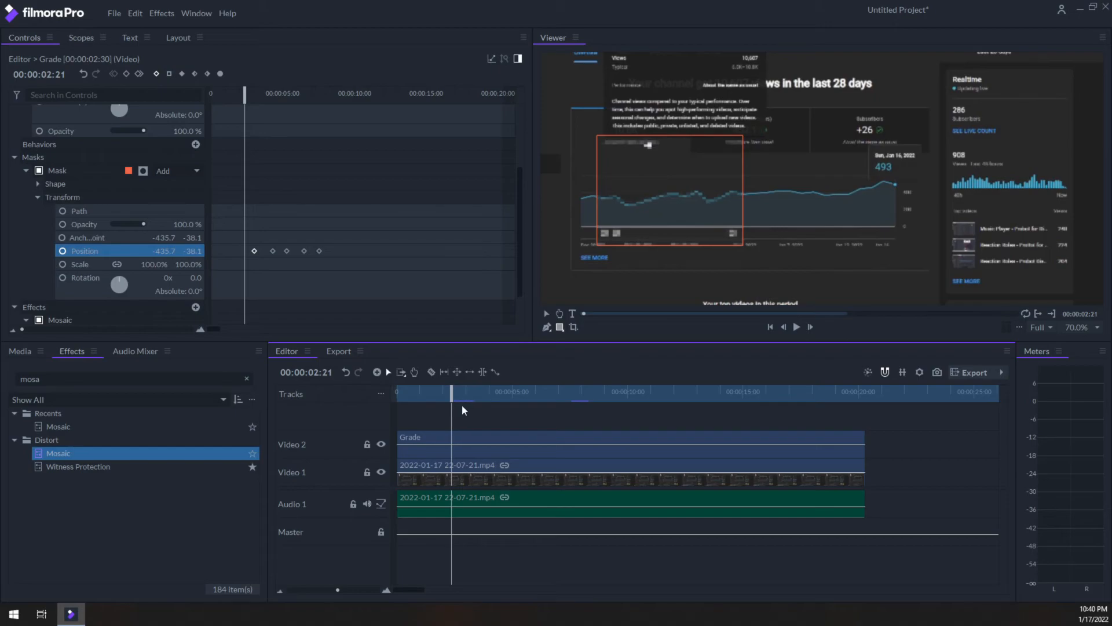
Play back the keyframed mosaic from 00:00:02:21, and delete the Mosaic effect from the Grade clip at 00:00:04:04.
key("space")
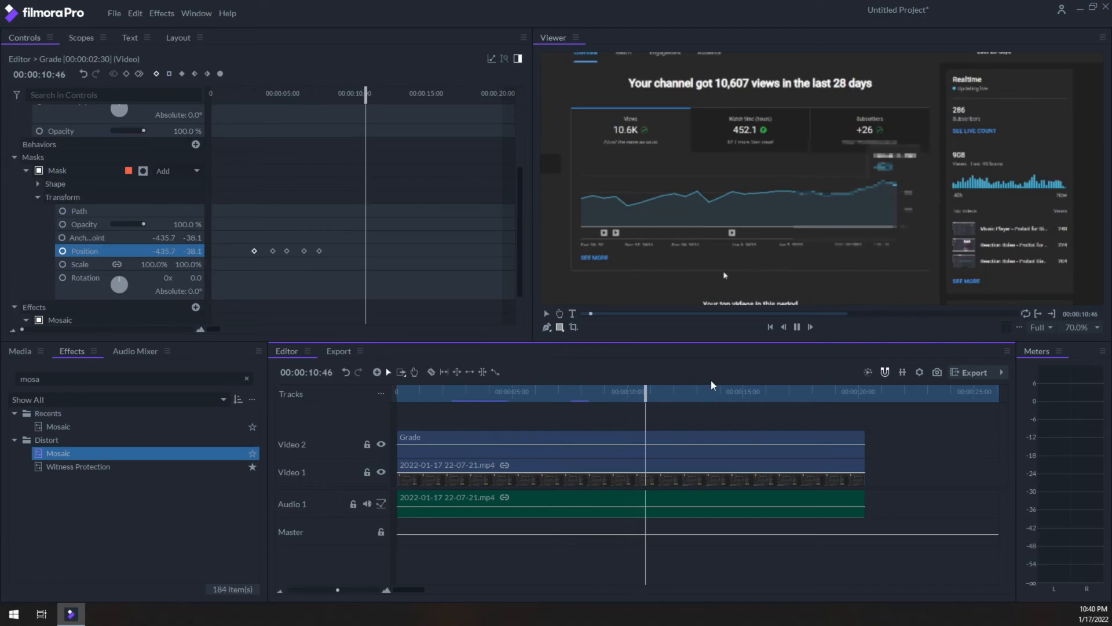
key("space")
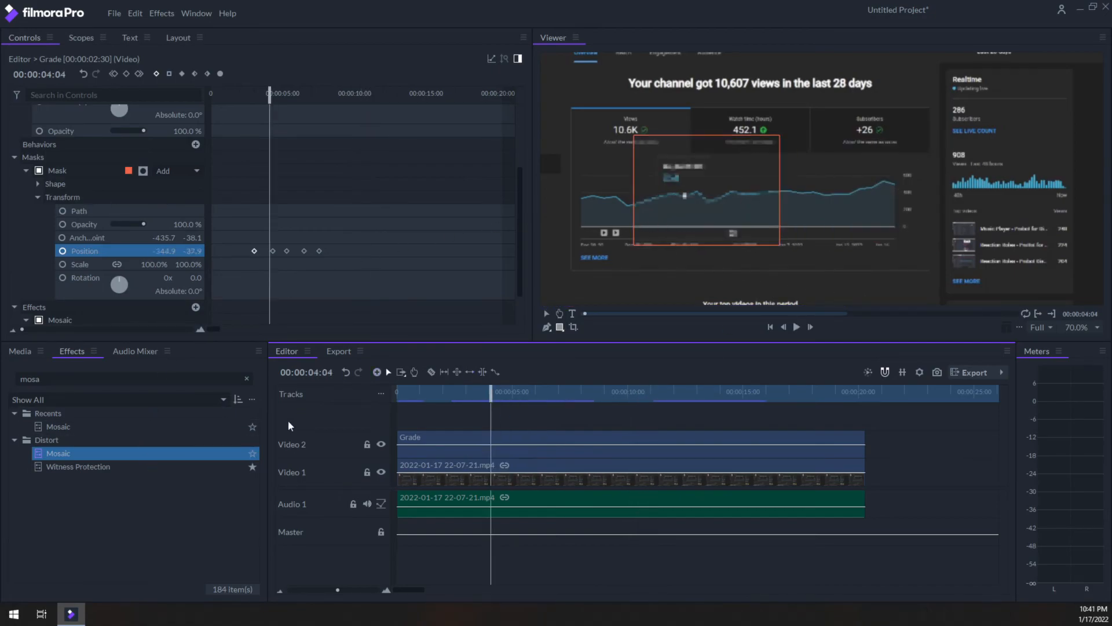
scroll(58, 232, "down", 2)
left_click(62, 280)
key("Delete")
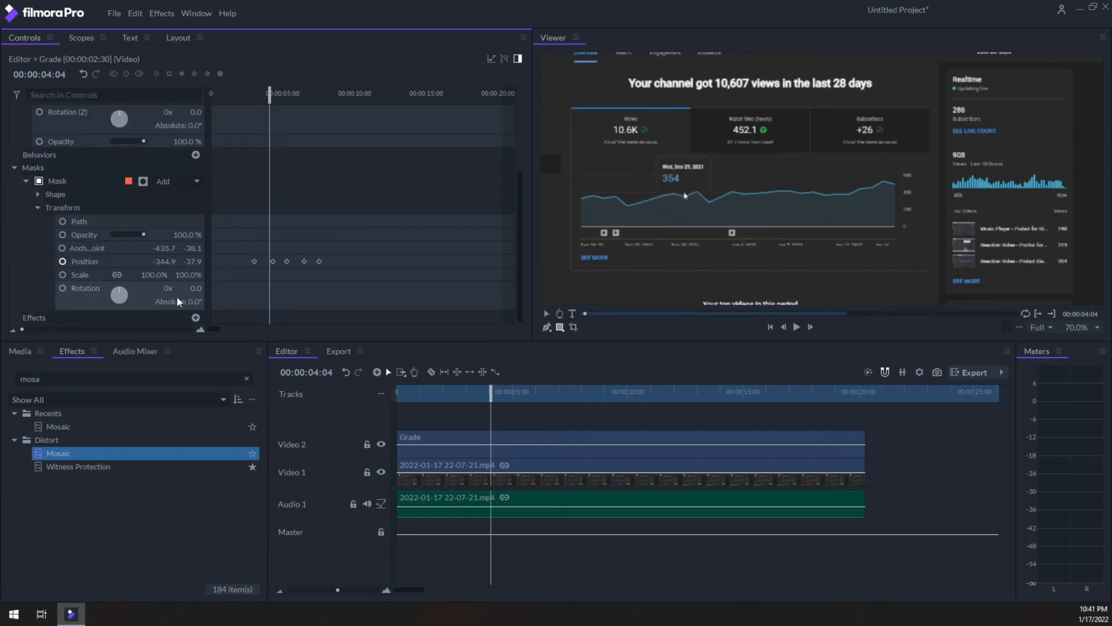
Search the effects for "blur", apply Blur to the Grade clip, and play back the masked result from 00:00:04:04.
left_click(93, 379)
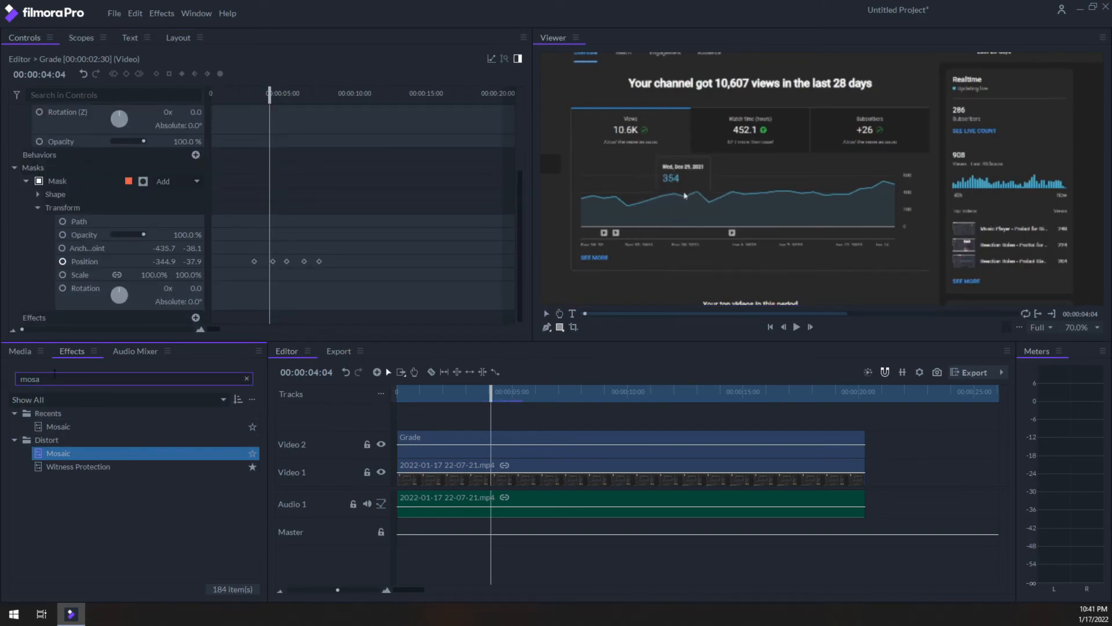
key("BackSpace")
key("BackSpace")
key("BackSpace")
key("BackSpace")
type("blur")
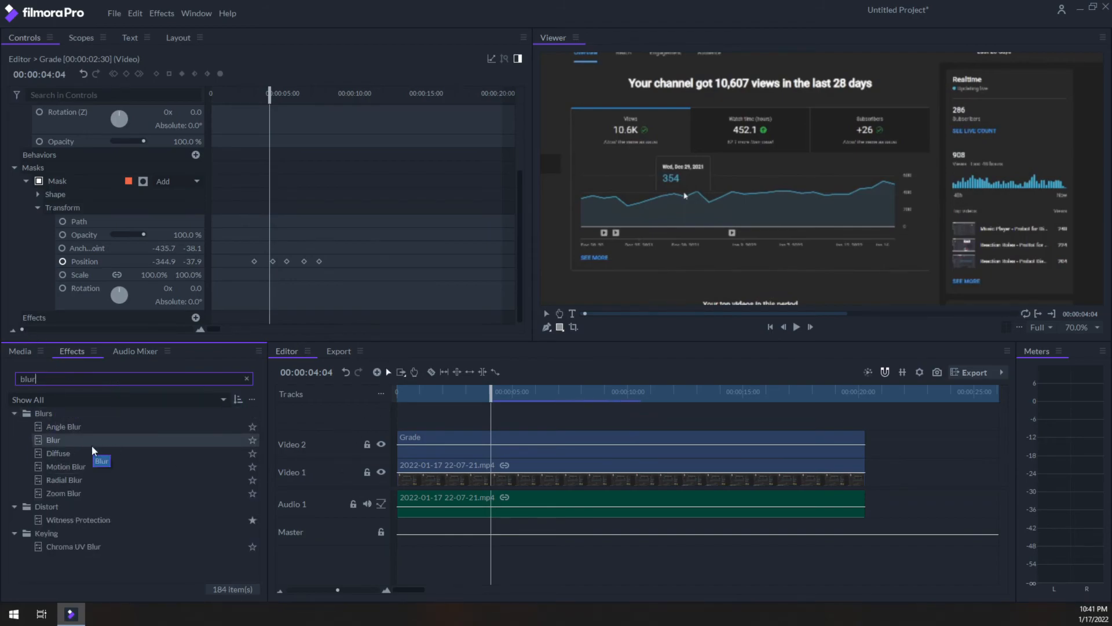
left_click_drag(97, 443, 460, 444)
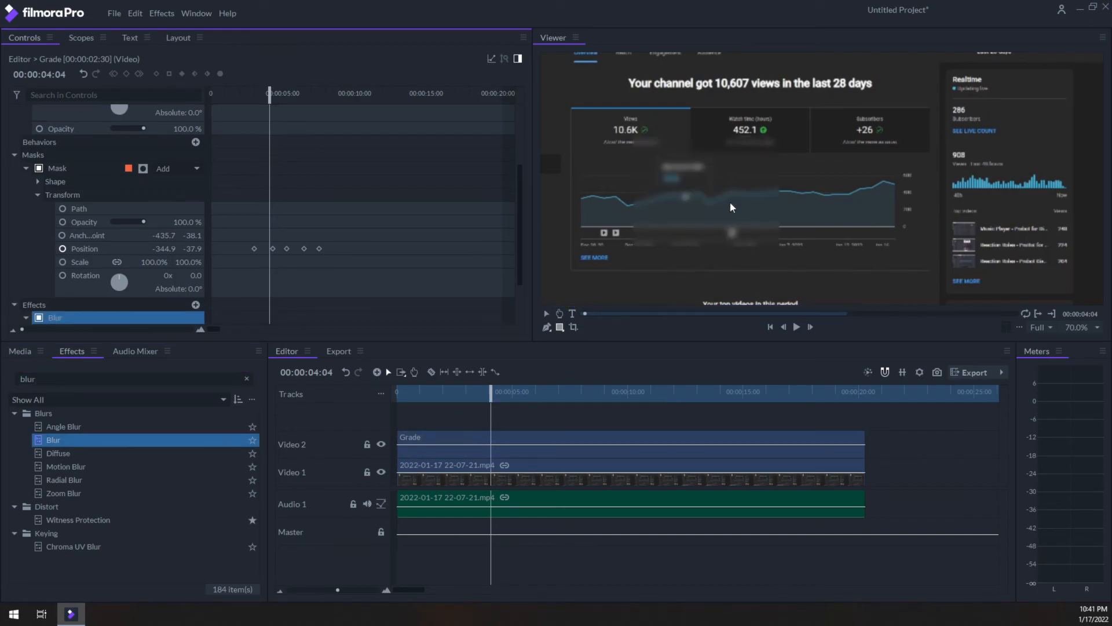
key("space")
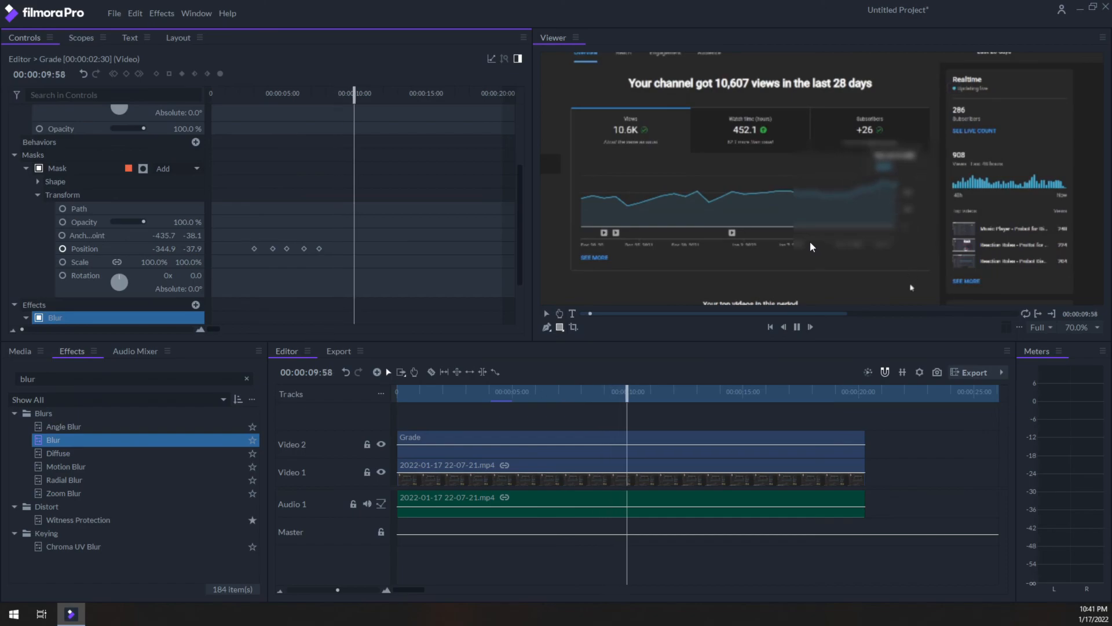
key("space")
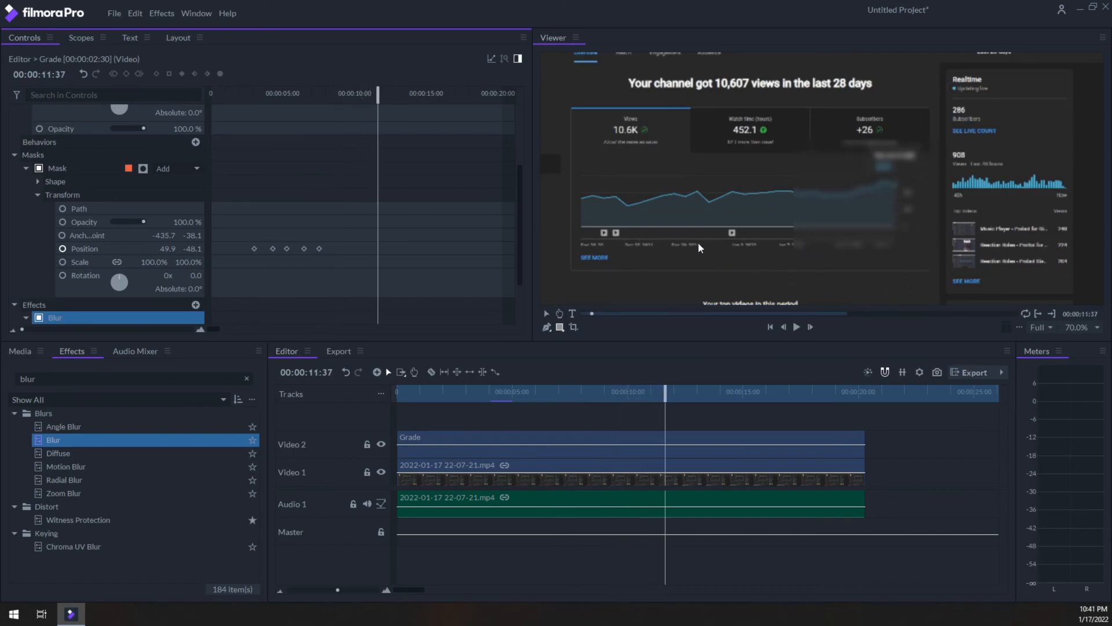